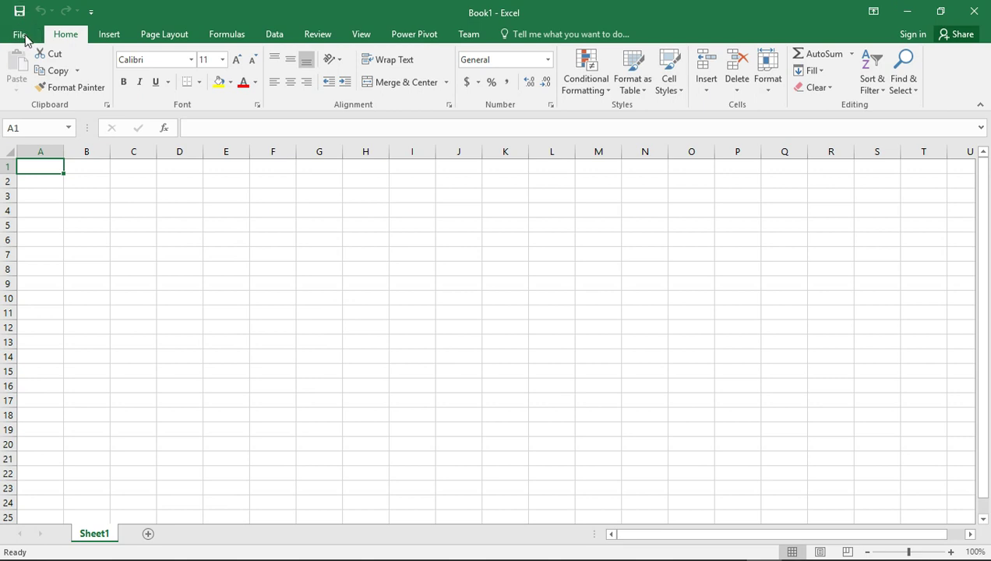
# - Create a new blank workbook alongside Book1
pyautogui.click(22, 35)
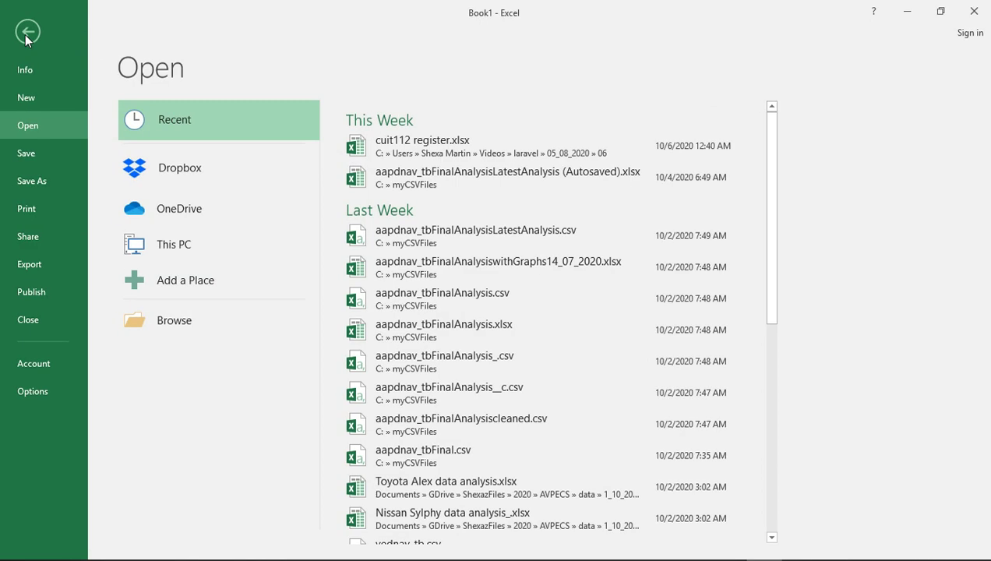
pyautogui.click(25, 99)
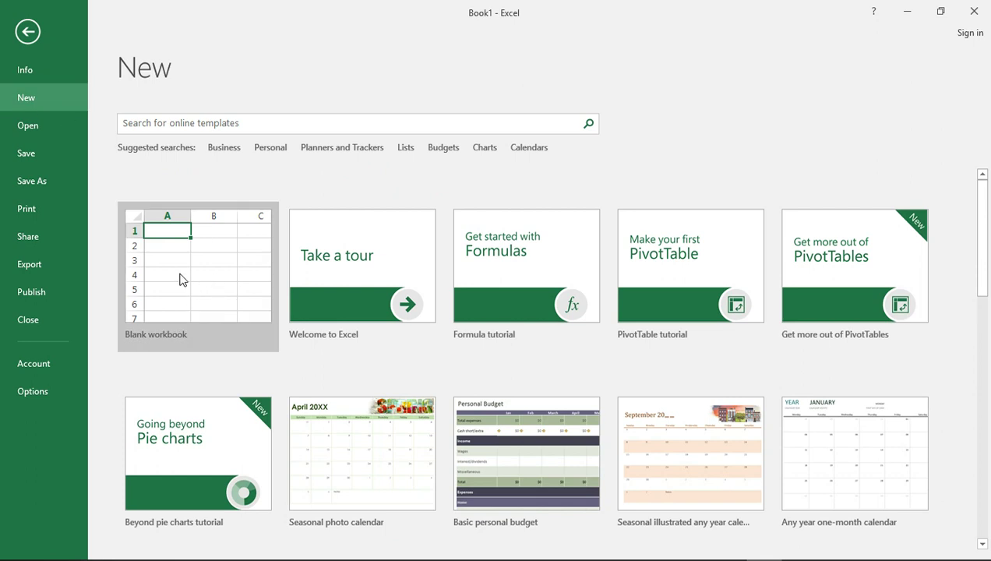
pyautogui.click(194, 265)
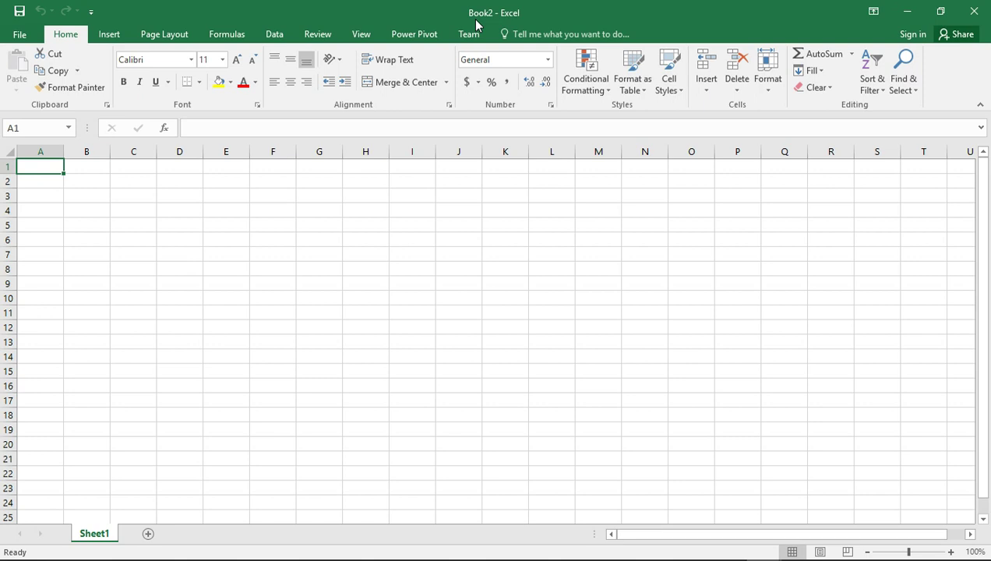
# - Minimize the new workbook and bring the Book1 workbook back to the front
pyautogui.click(903, 11)
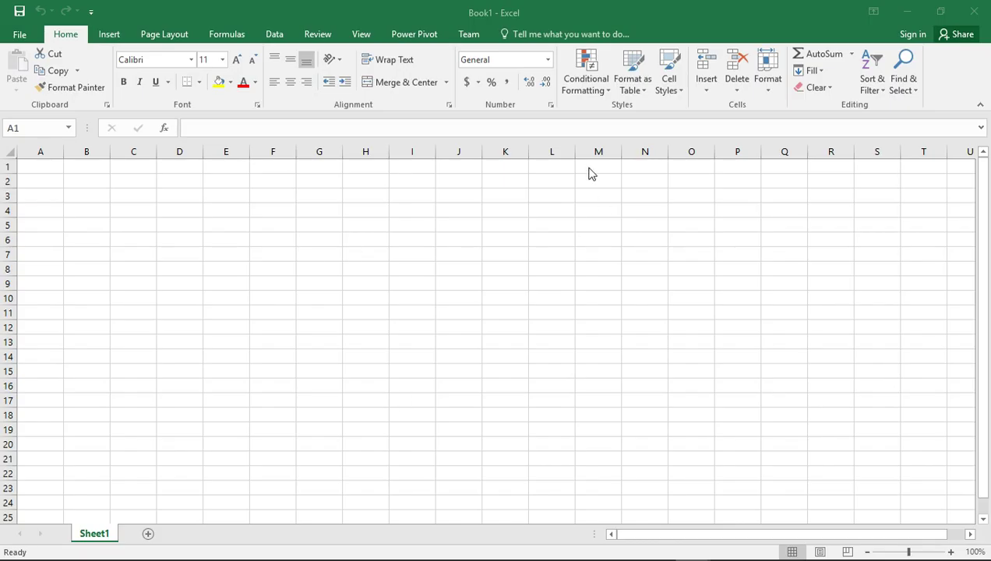
pyautogui.moveTo(514, 546)
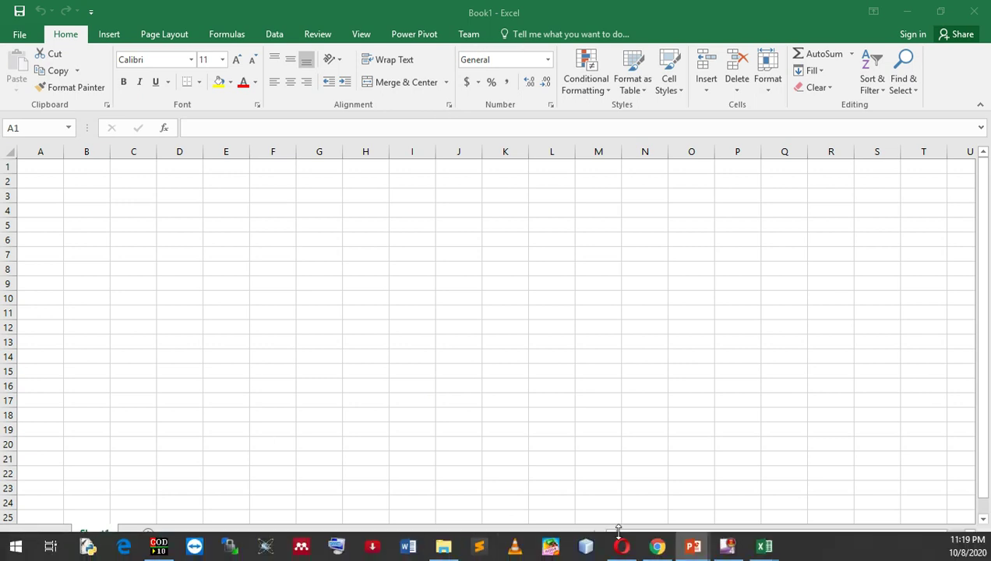
pyautogui.moveTo(770, 552)
pyautogui.moveTo(810, 505)
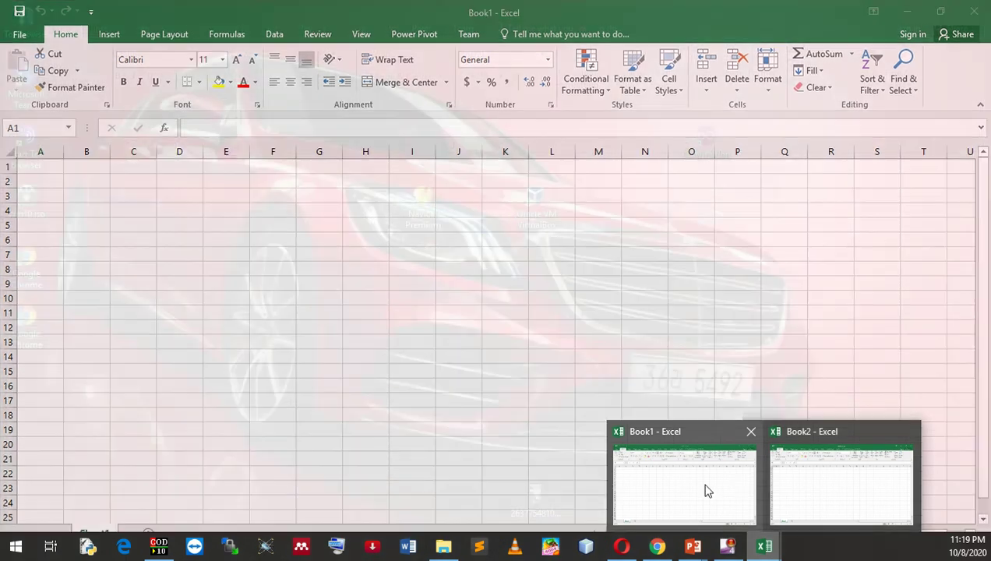
pyautogui.click(703, 491)
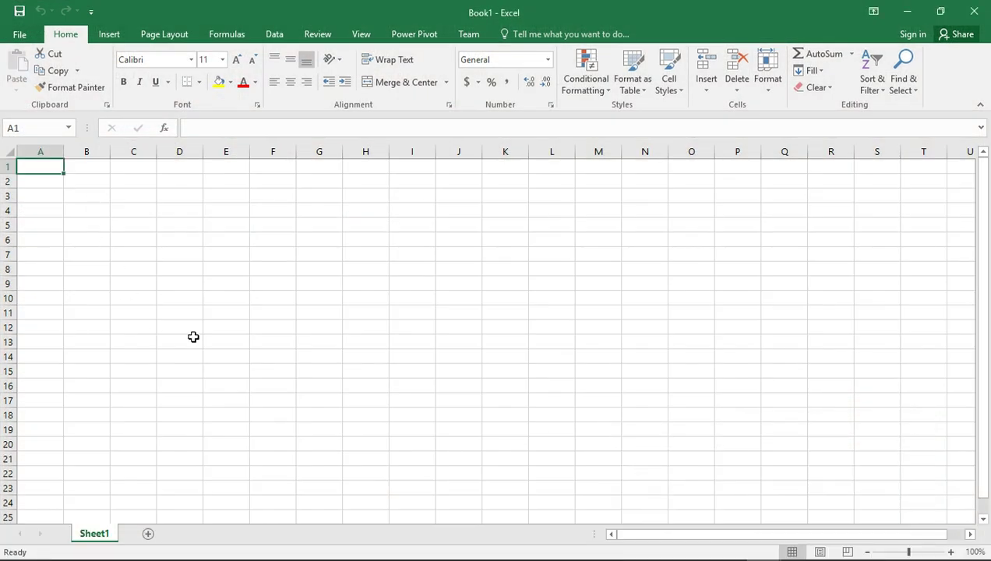
# - Save the Book1 workbook to the Desktop as an Excel Workbook named "intro to excel"
pyautogui.click(17, 35)
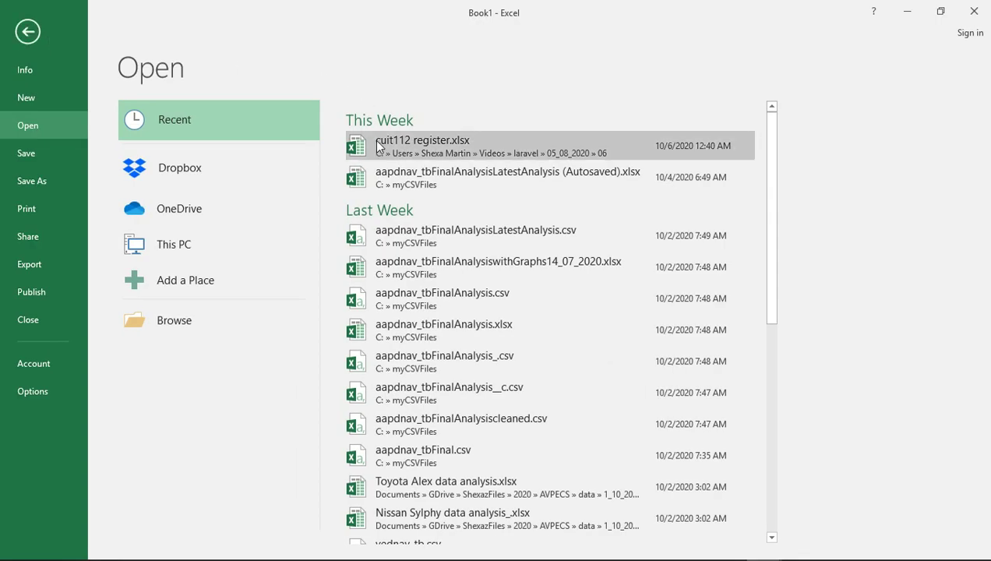
pyautogui.click(39, 177)
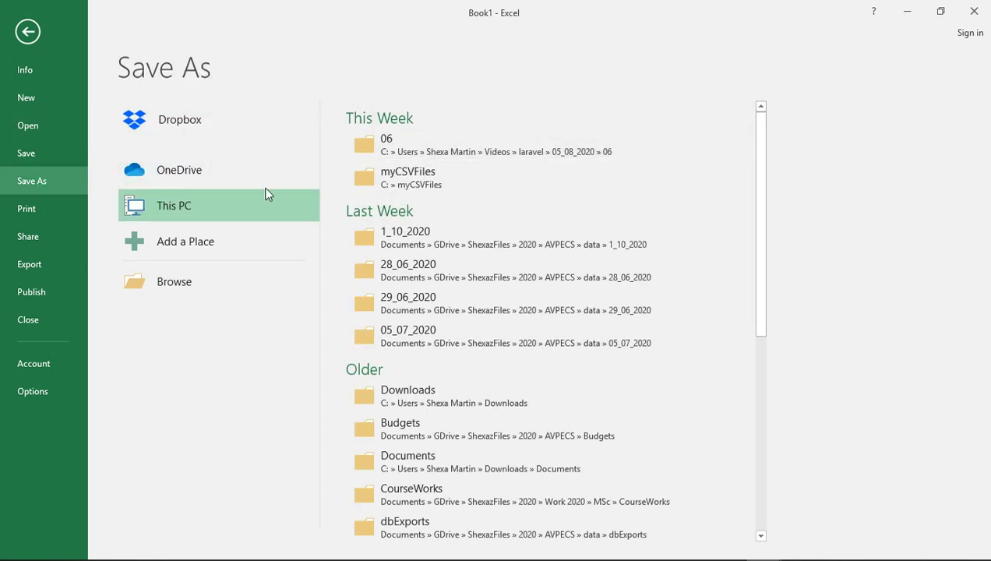
pyautogui.click(184, 282)
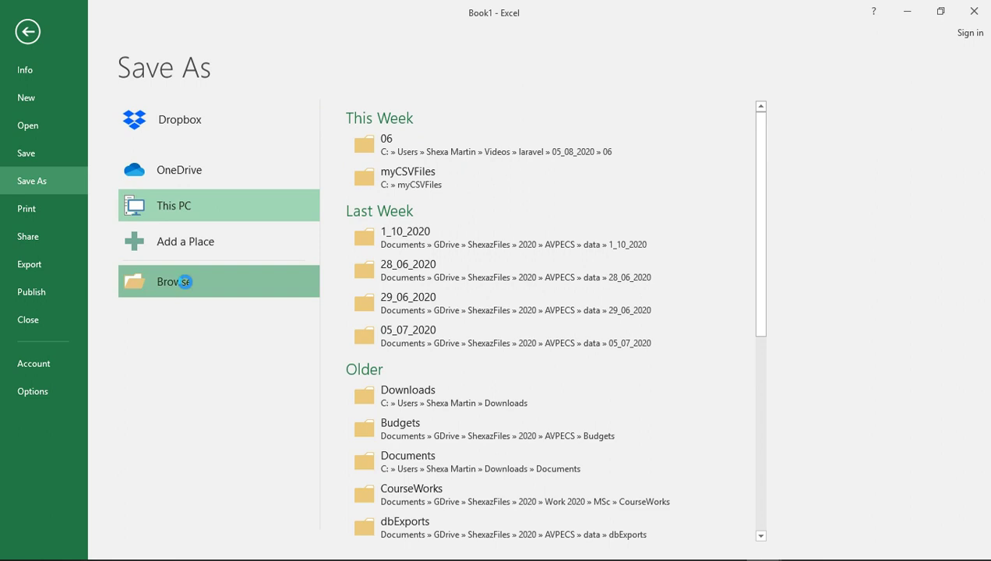
pyautogui.click(184, 282)
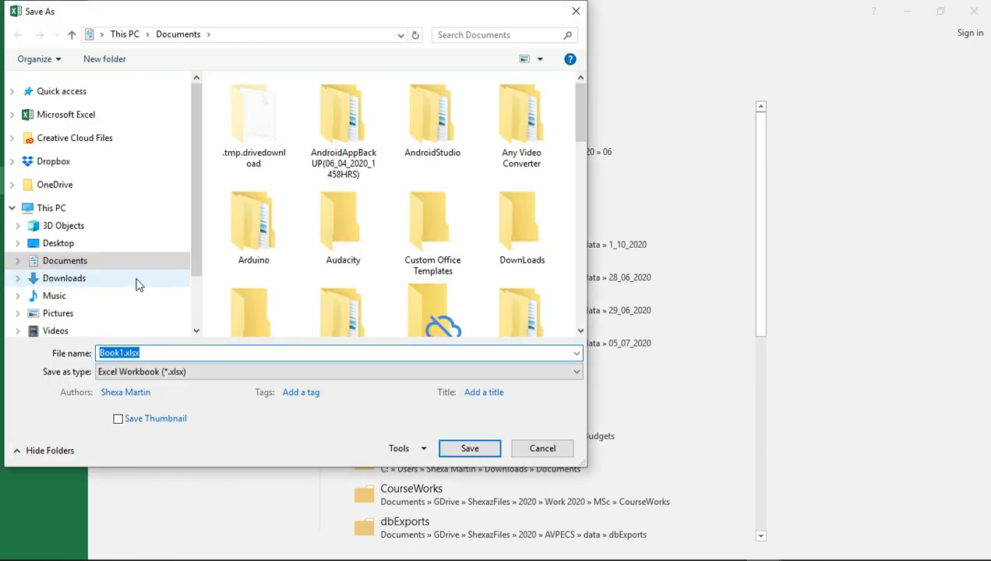
pyautogui.click(62, 246)
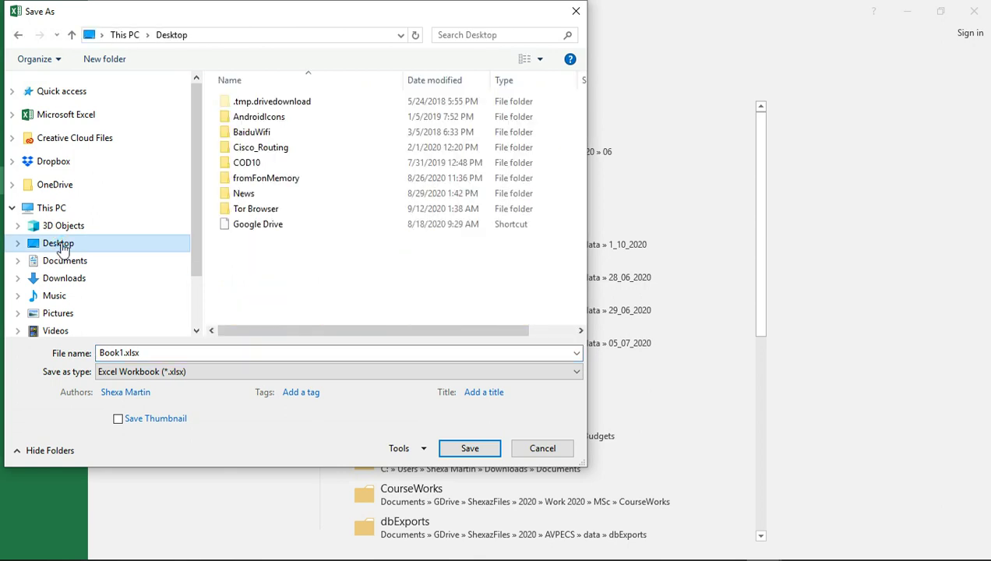
pyautogui.doubleClick(125, 353)
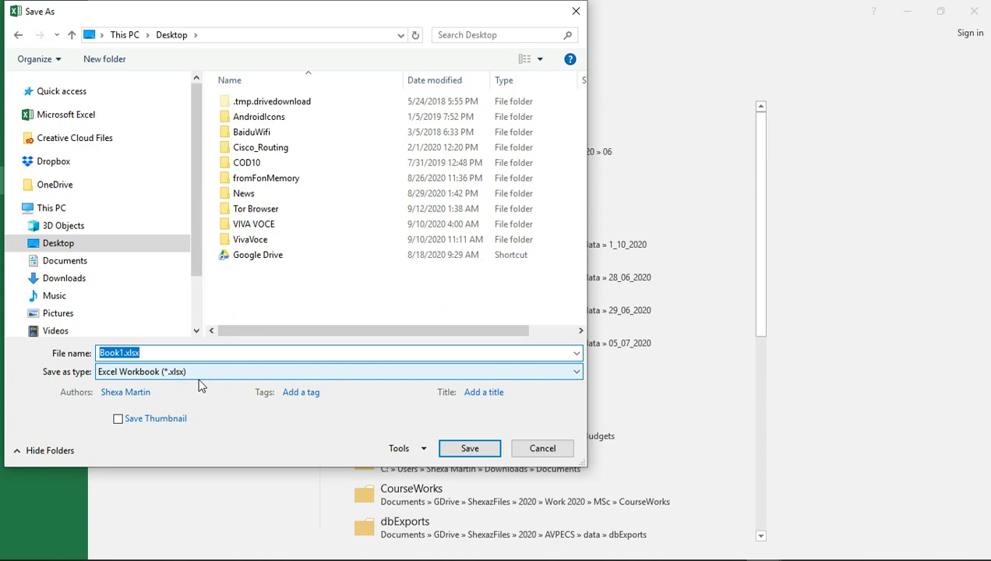
pyautogui.write('intro to excel')
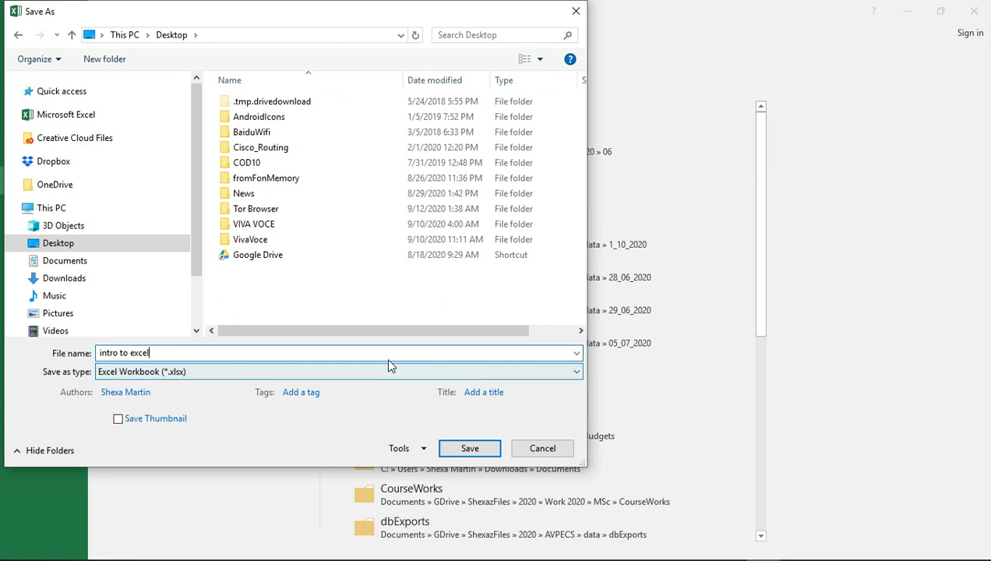
pyautogui.click(469, 449)
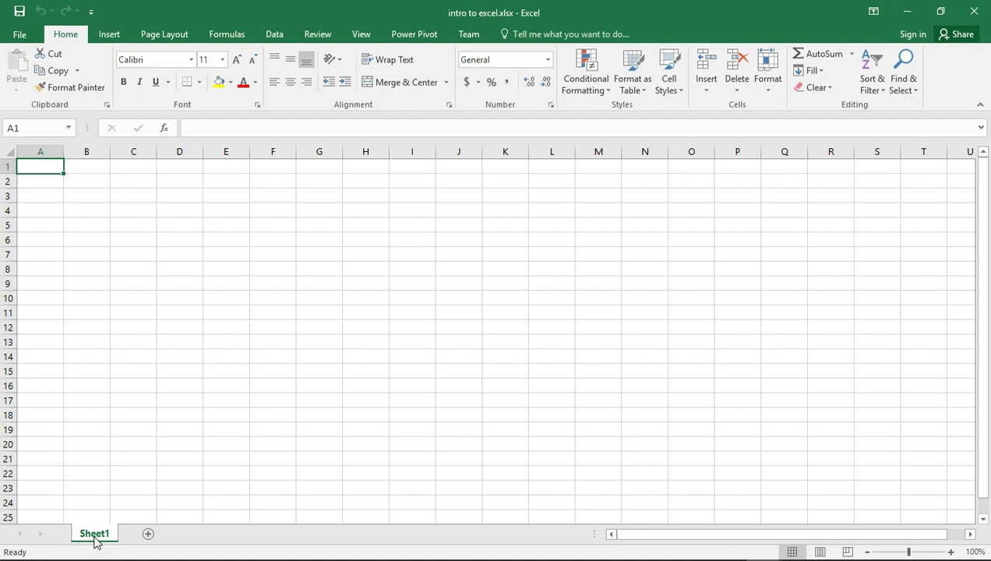
# - Add a second worksheet and rename Sheet1 as "My First Sheet"
pyautogui.click(148, 533)
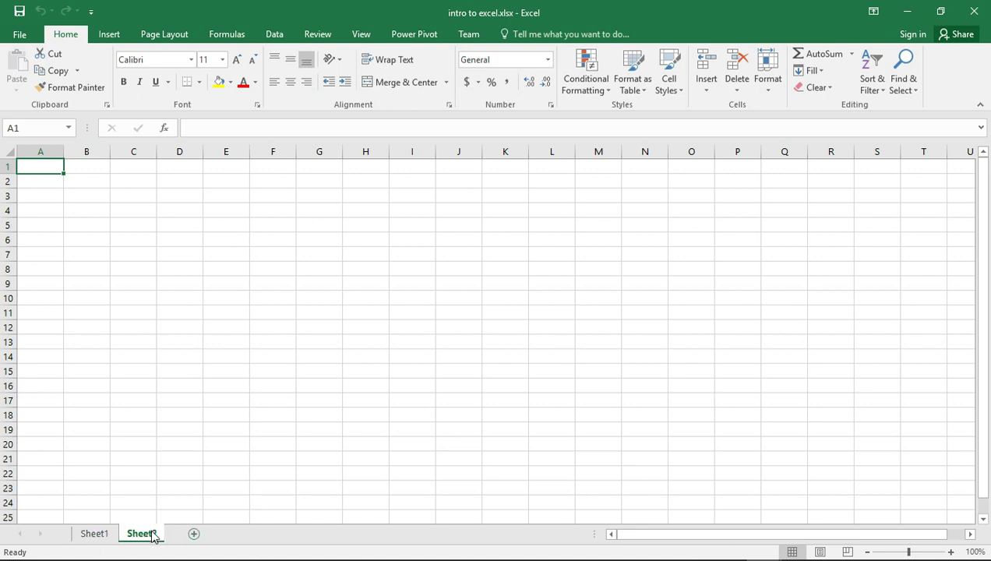
pyautogui.rightClick(96, 537)
pyautogui.click(81, 541)
pyautogui.rightClick(81, 541)
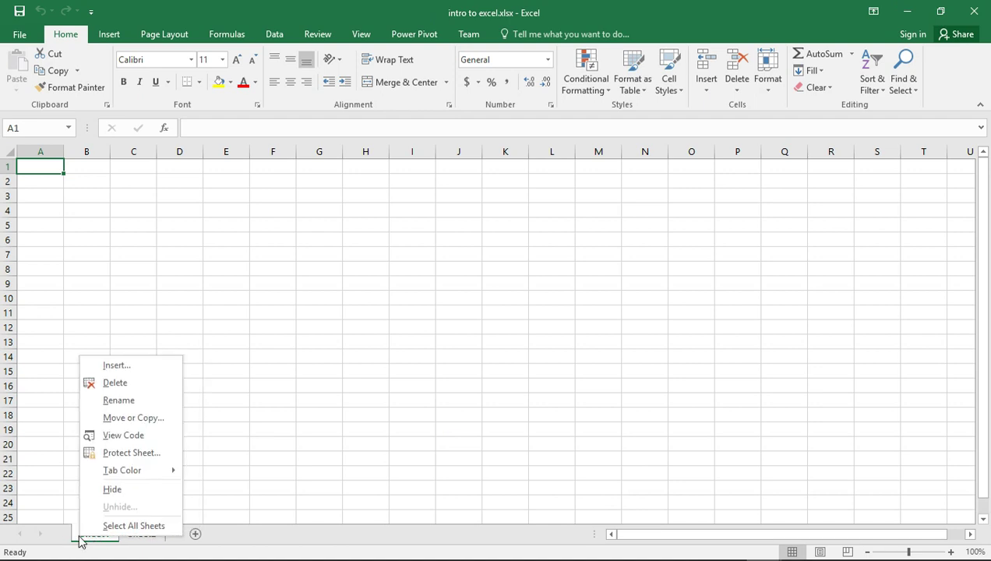
pyautogui.click(113, 400)
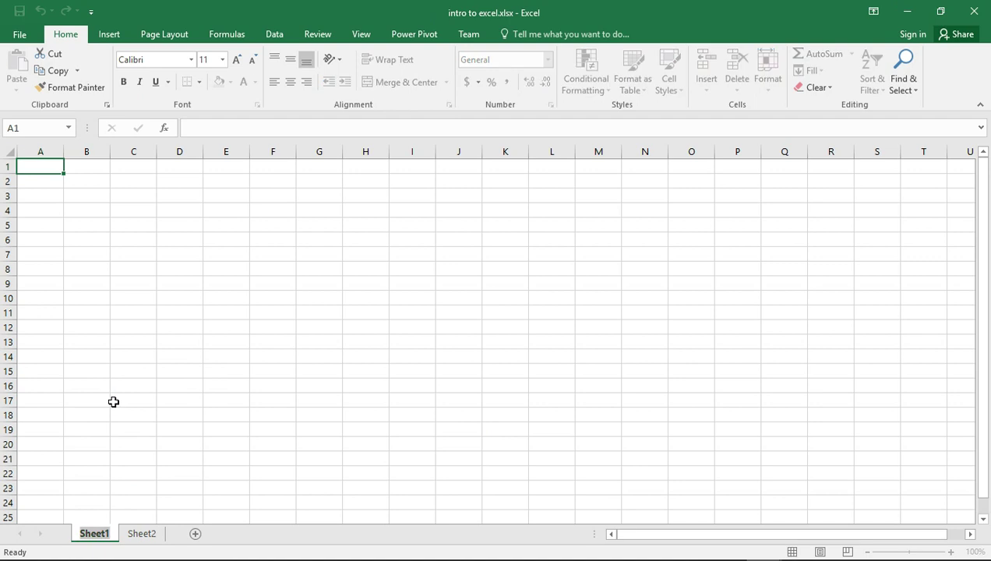
pyautogui.write('My First Sheet')
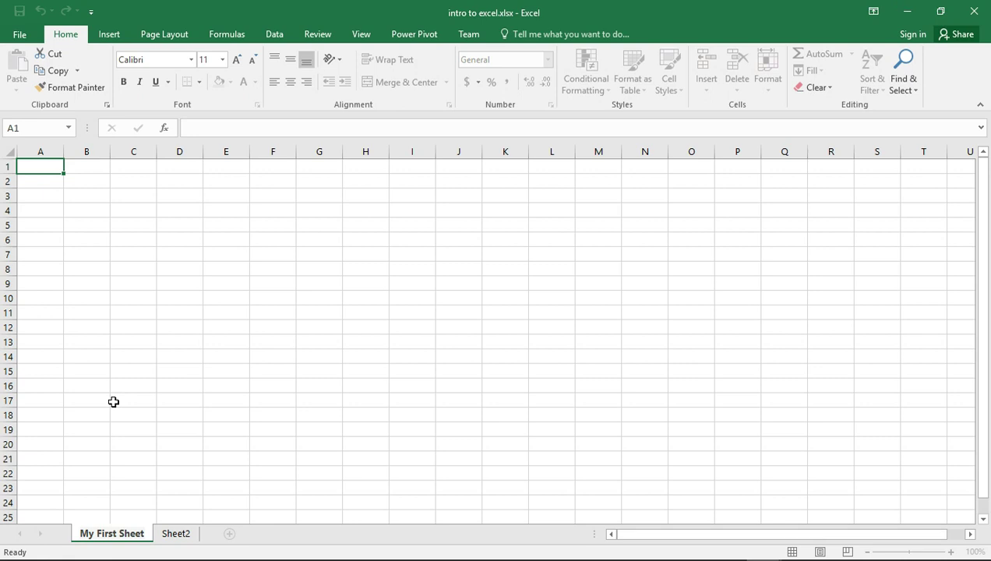
pyautogui.click(229, 399)
# - Rename Sheet2 as "Second sheet"
pyautogui.rightClick(179, 536)
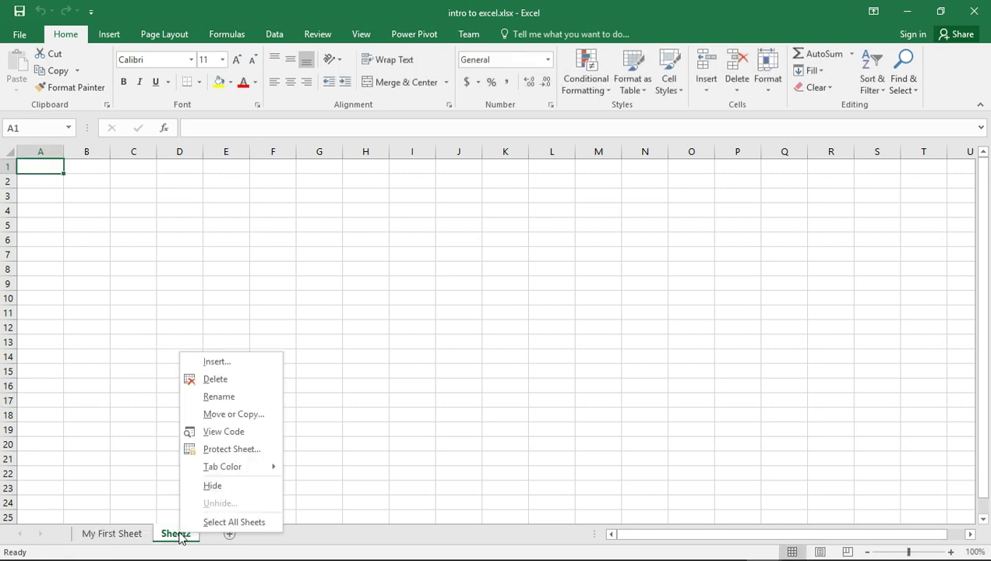
pyautogui.click(210, 397)
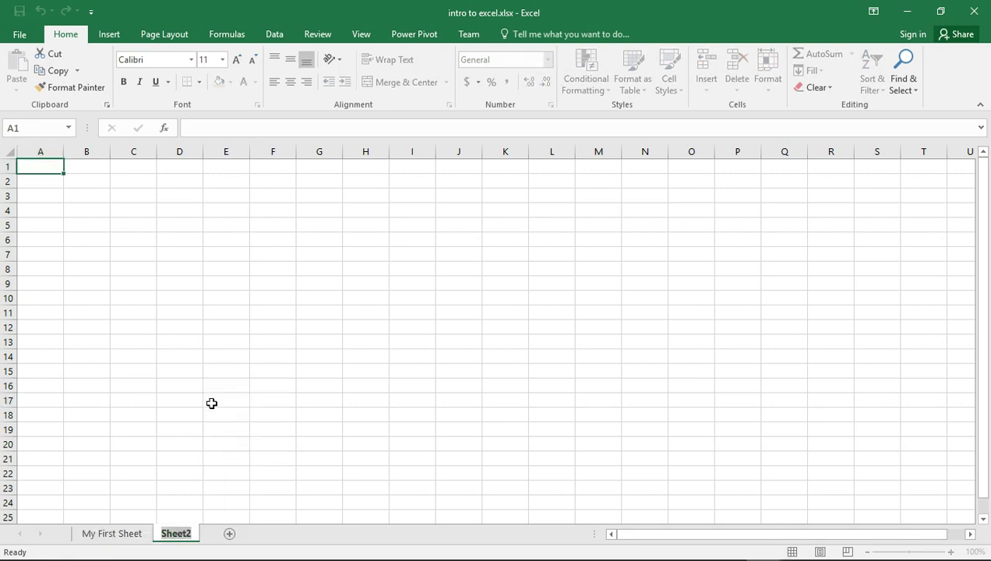
pyautogui.write('Sec')
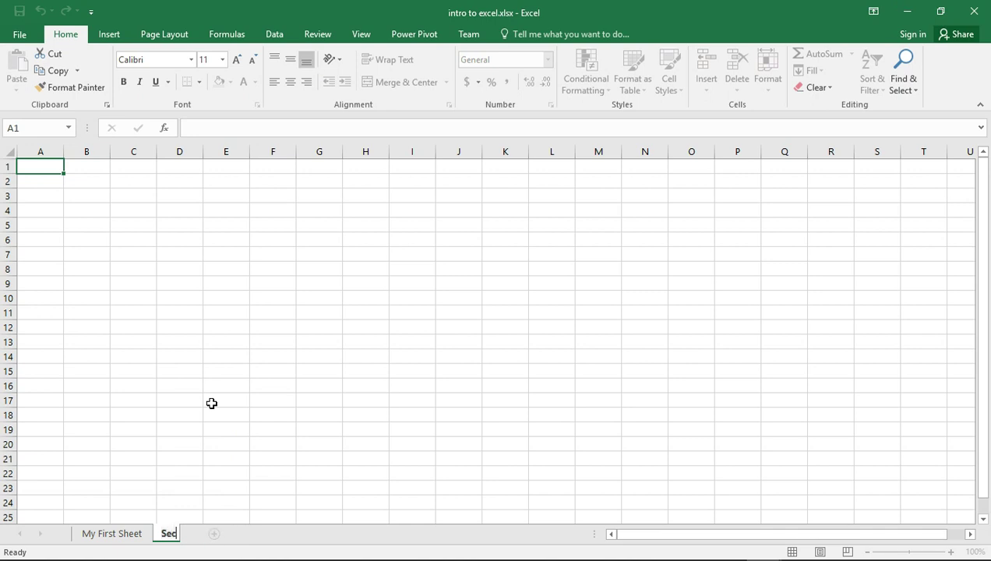
pyautogui.write('ond sheet')
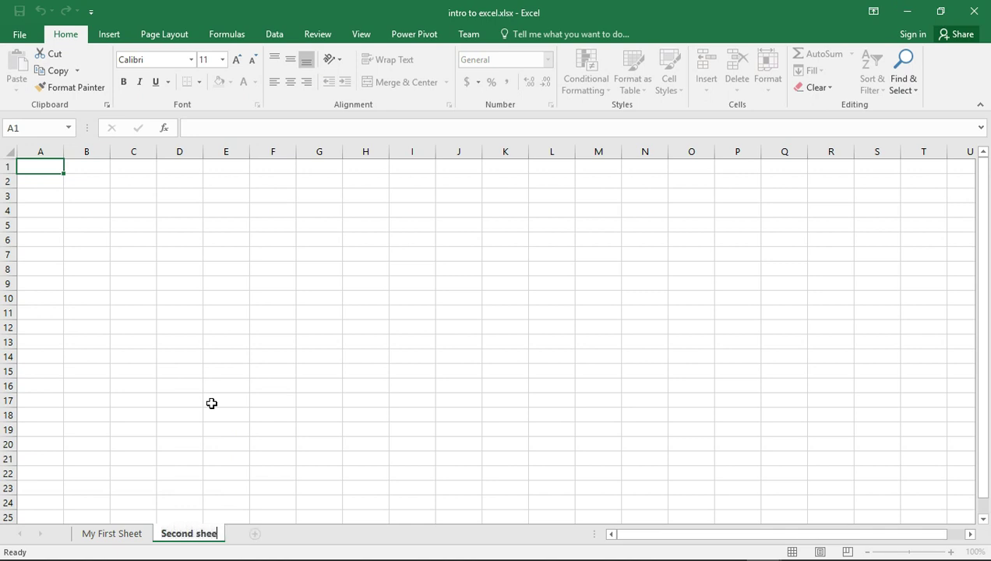
pyautogui.press('Return')
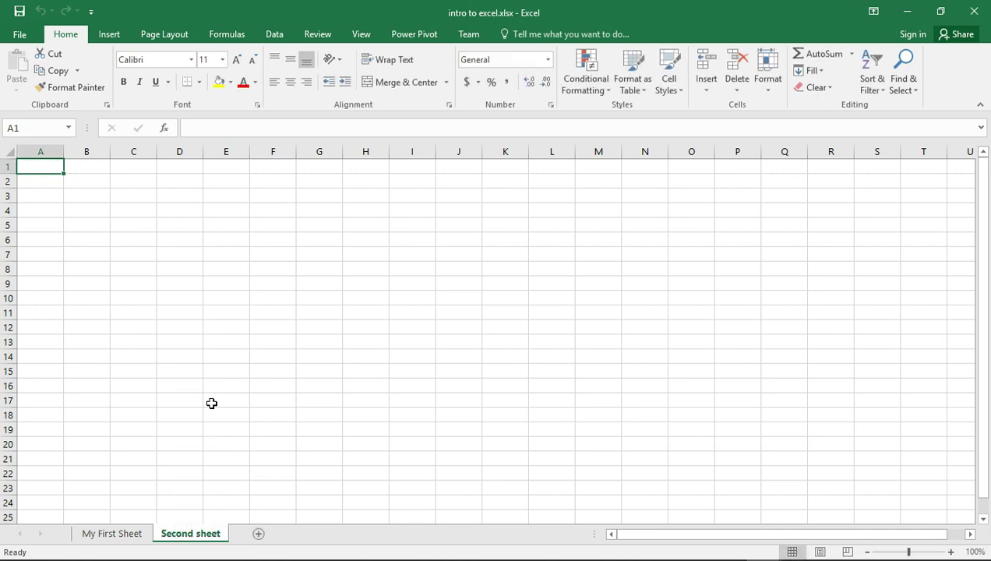
pyautogui.click(226, 412)
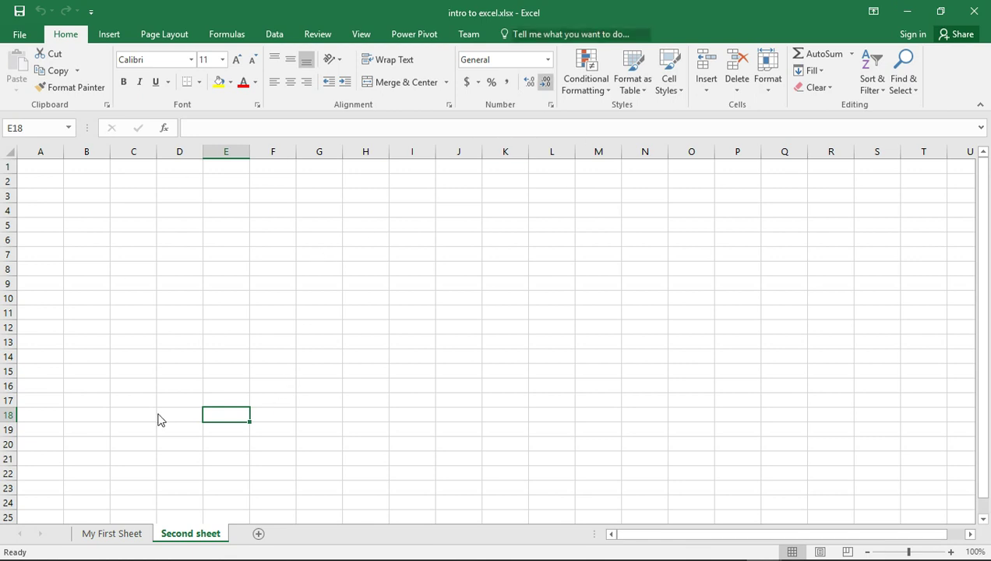
# - Enter "mon" in cell A1 and "tues" in cell B1 of My First Sheet
pyautogui.click(122, 534)
pyautogui.click(184, 537)
pyautogui.click(104, 537)
pyautogui.click(45, 169)
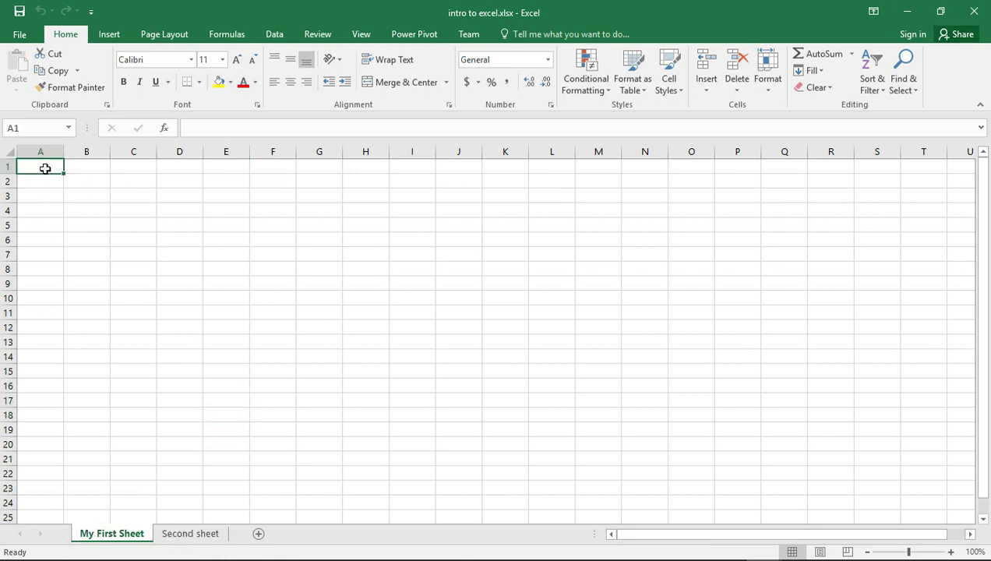
pyautogui.write('mon')
pyautogui.press('Tab')
pyautogui.write('tu')
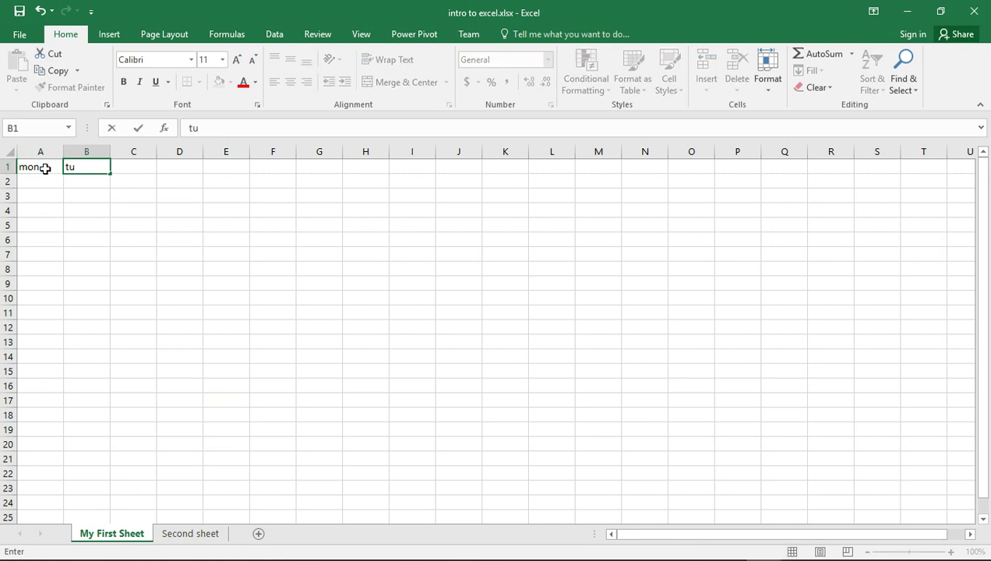
pyautogui.write('es')
pyautogui.click(73, 179)
# - Autofill A1:B1 across row 1 through column N and switch to the Second sheet
pyautogui.moveTo(48, 165); pyautogui.dragTo(662, 190)
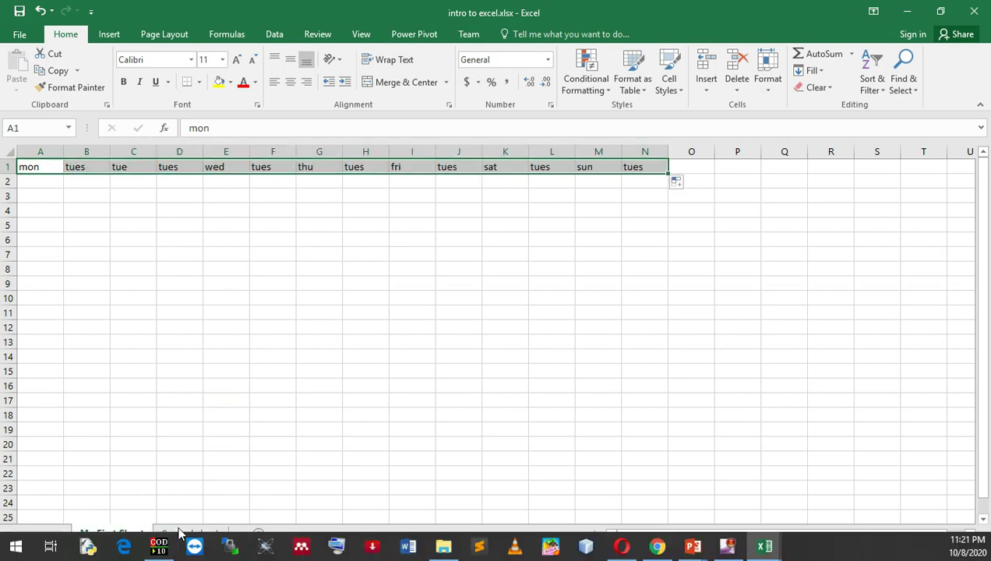
pyautogui.click(132, 201)
pyautogui.click(195, 534)
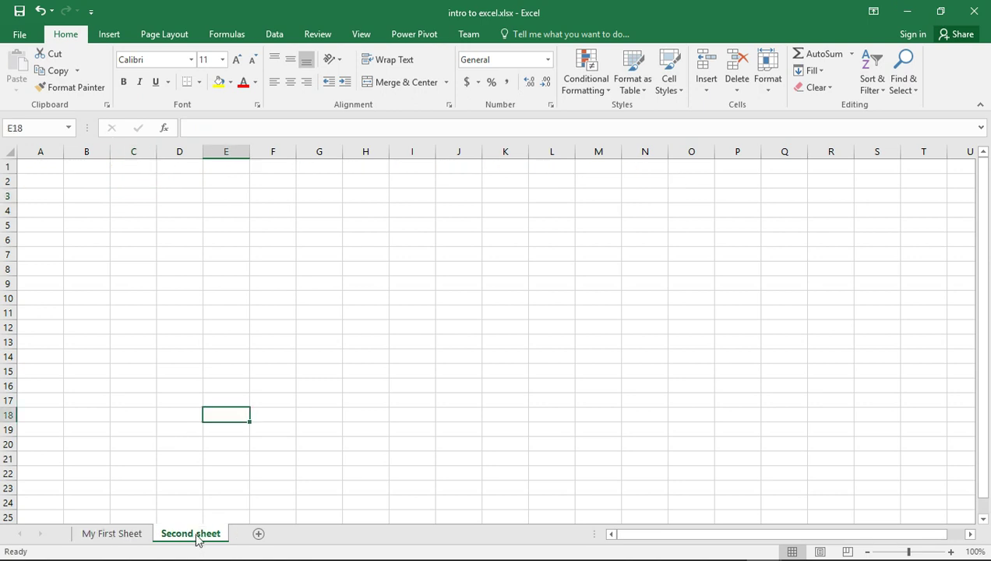
pyautogui.click(117, 533)
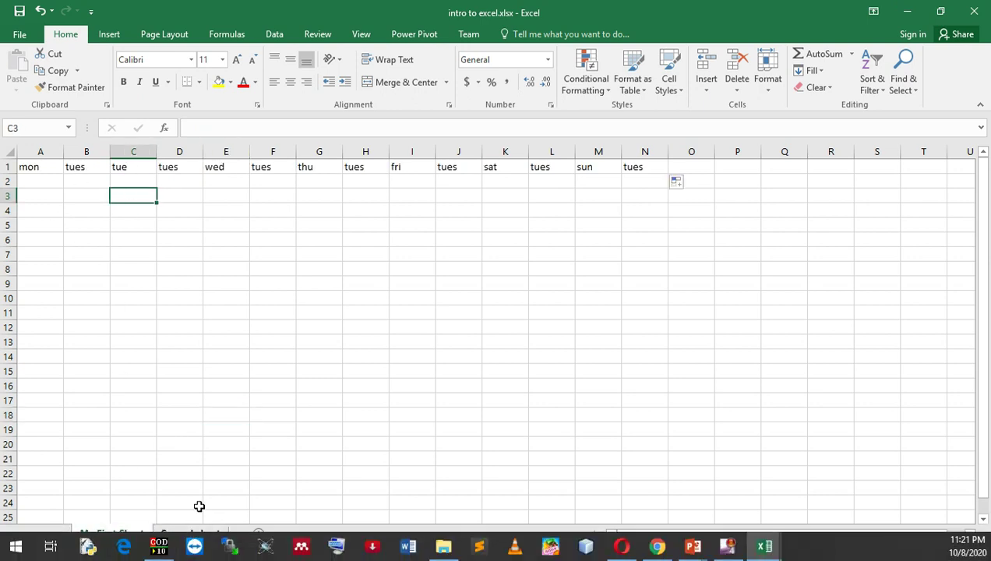
pyautogui.click(199, 533)
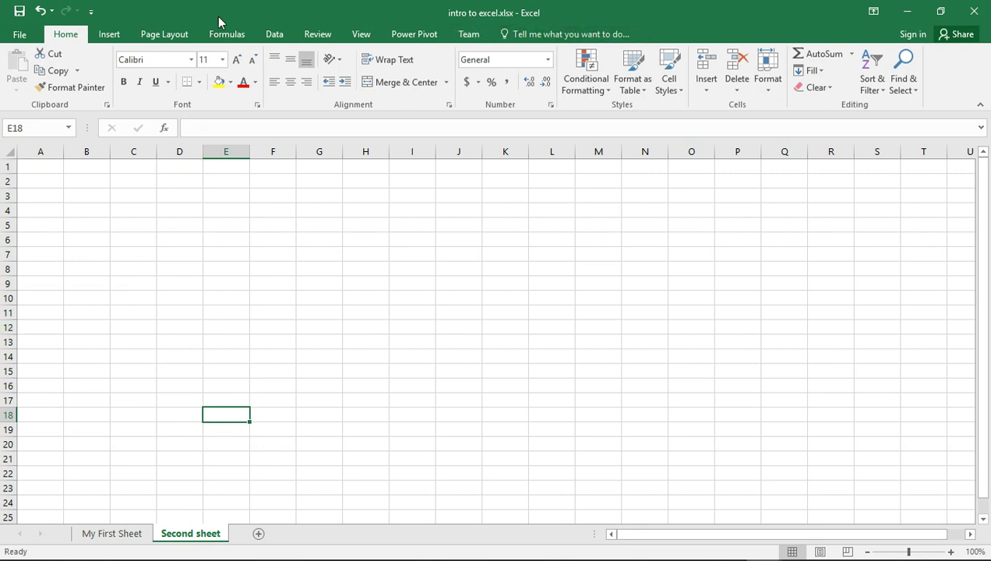
# - Save the changes to the existing intro to excel workbook
pyautogui.click(19, 35)
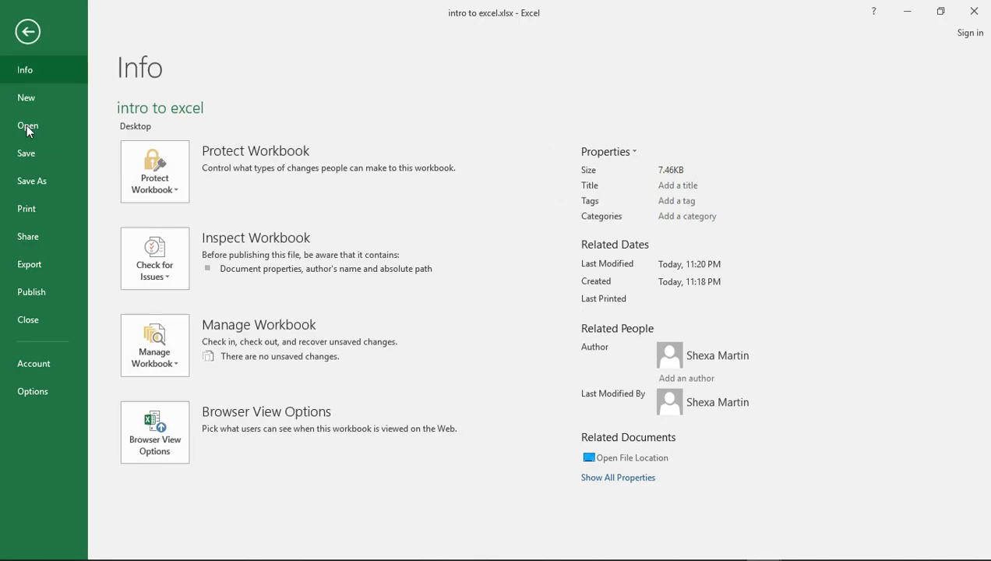
pyautogui.click(28, 179)
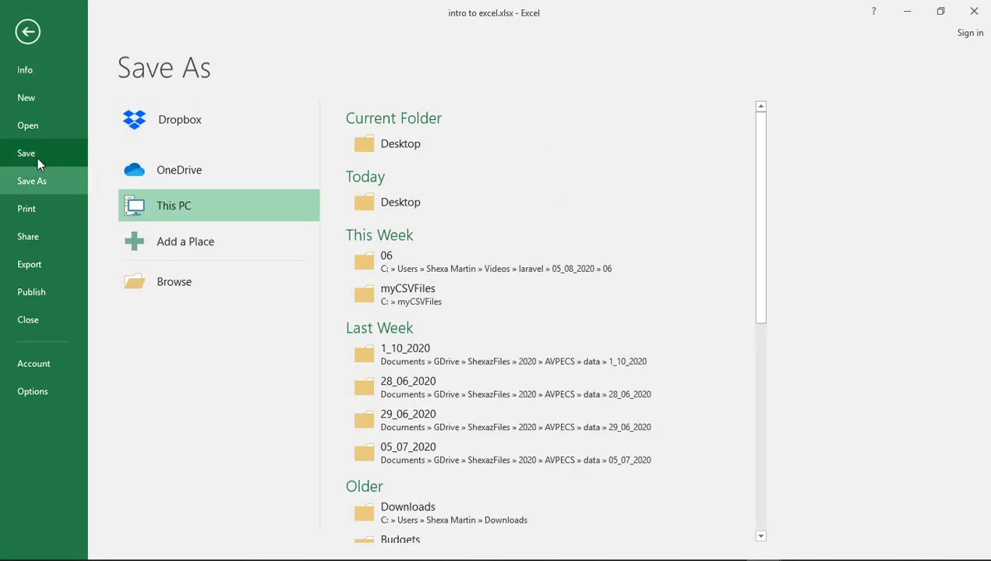
pyautogui.click(28, 152)
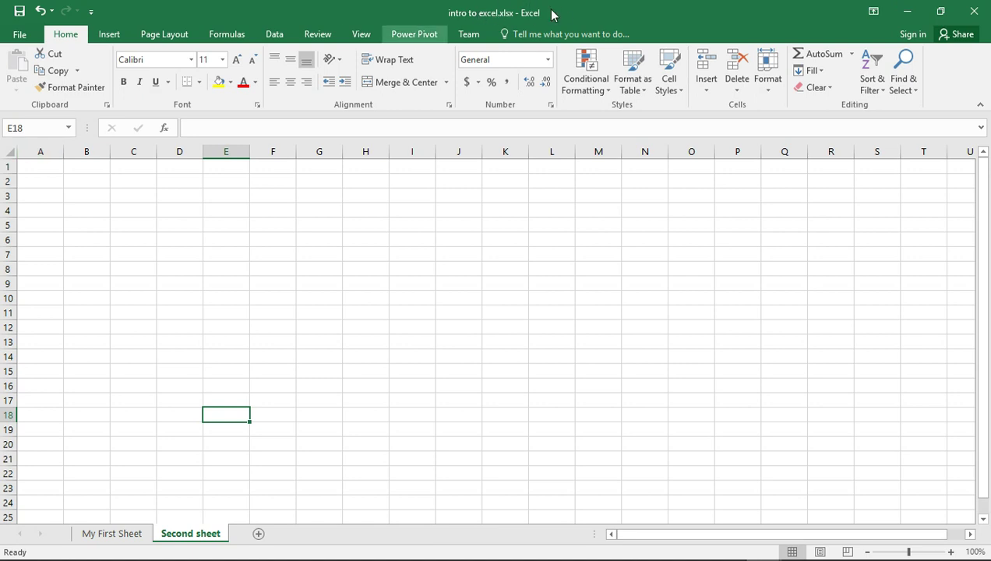
# - Save a copy of the workbook to the Desktop, adding "by" and the author's first name after "intro to excel" in the file name
pyautogui.click(20, 34)
pyautogui.click(34, 182)
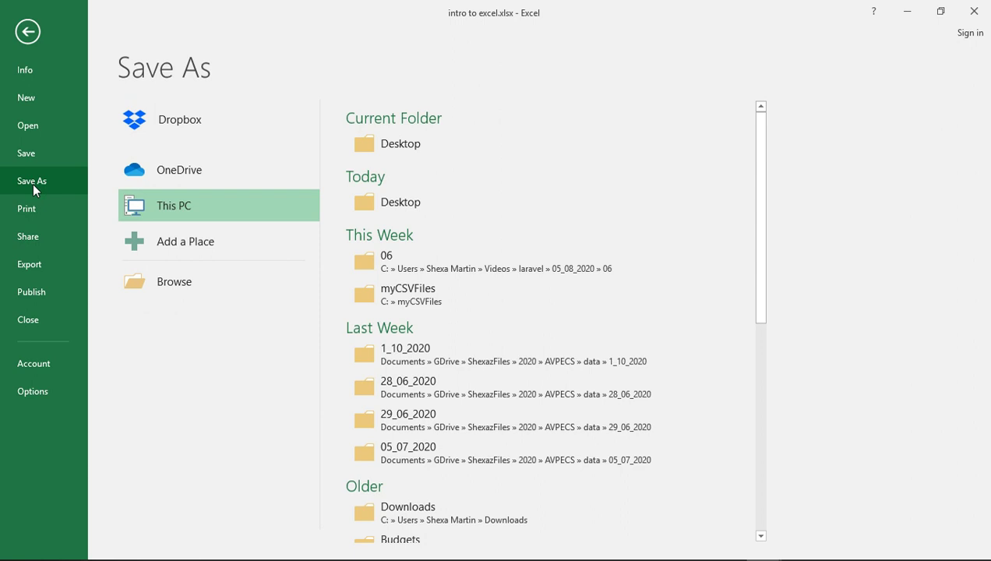
pyautogui.click(427, 204)
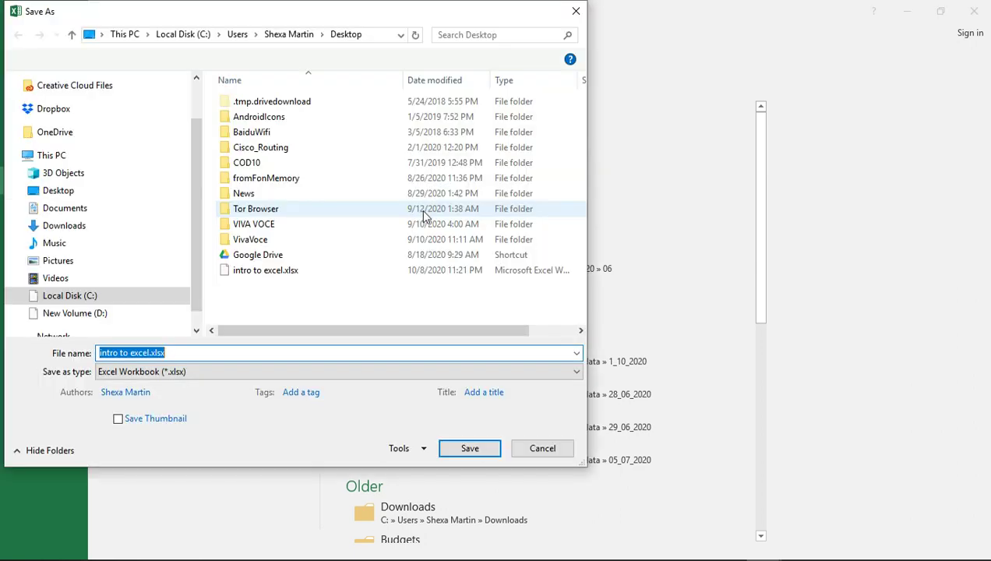
pyautogui.click(148, 352)
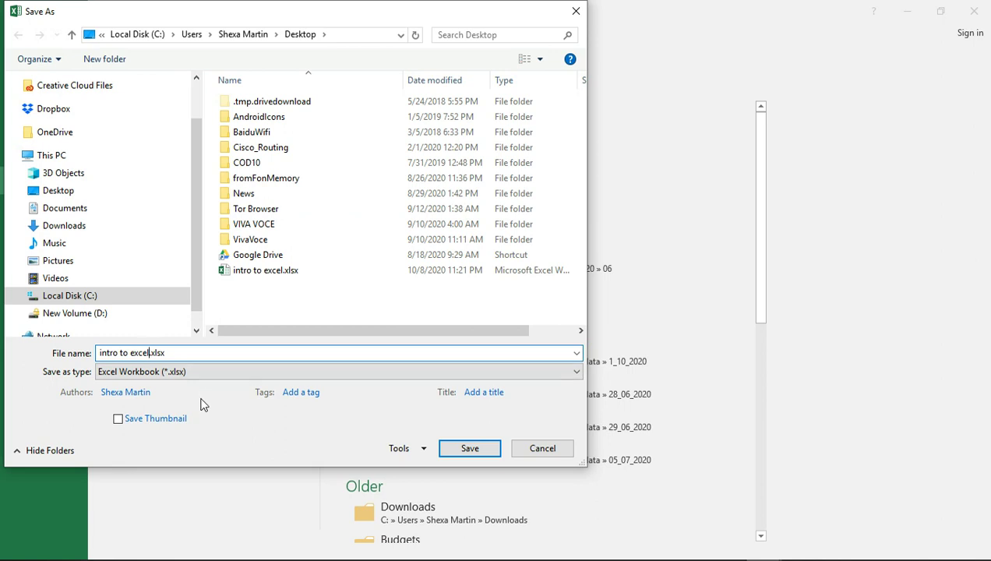
pyautogui.write('by Shexa')
pyautogui.press('Return')
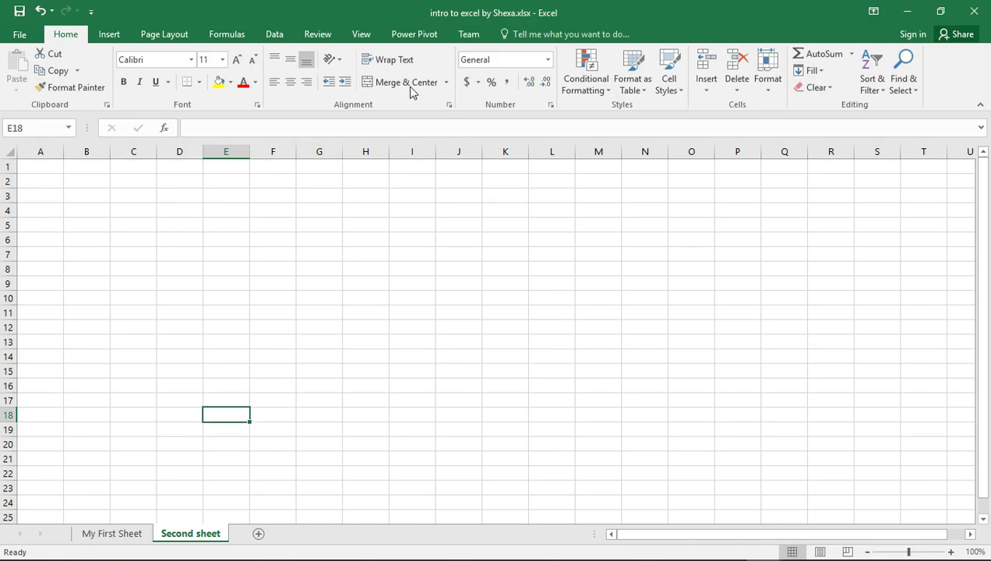
# - Review the contents of My First Sheet and Second sheet in the saved copy
pyautogui.click(117, 532)
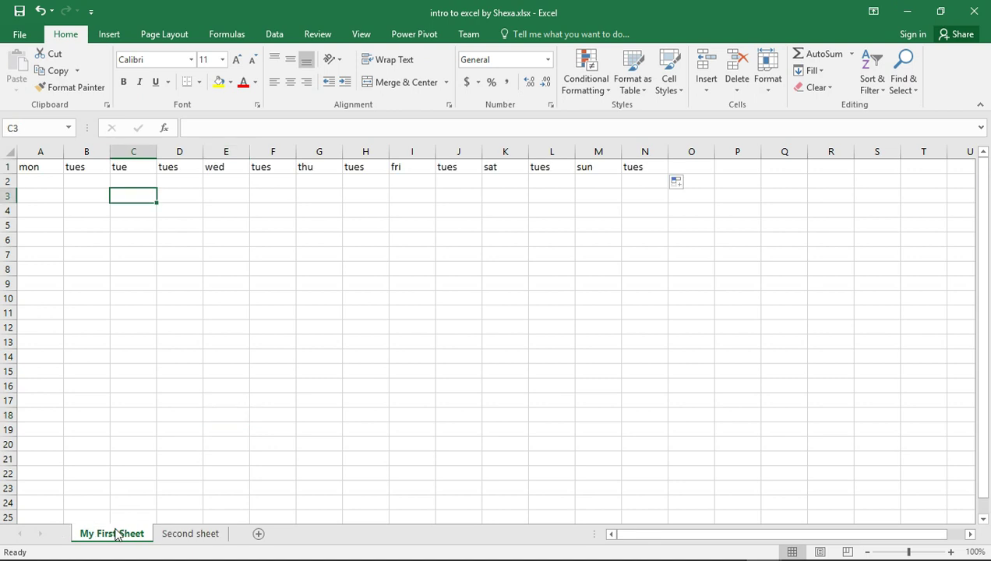
pyautogui.click(190, 535)
pyautogui.click(117, 533)
pyautogui.click(187, 534)
pyautogui.click(116, 533)
pyautogui.click(192, 534)
pyautogui.click(117, 534)
# - Close the saved workbook and start Excel again with a blank workbook
pyautogui.moveTo(406, 554)
pyautogui.moveTo(763, 549)
pyautogui.click(973, 11)
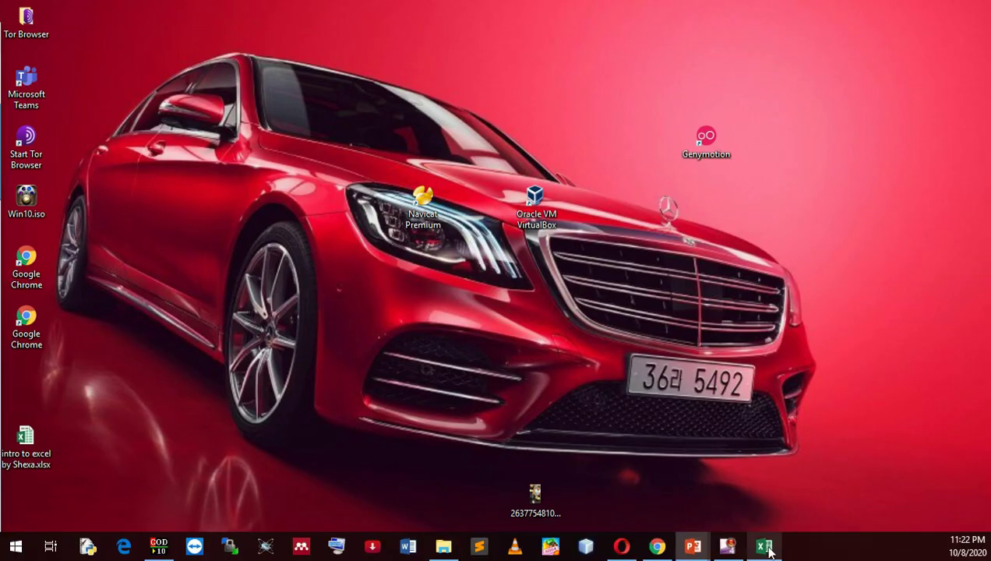
pyautogui.click(764, 547)
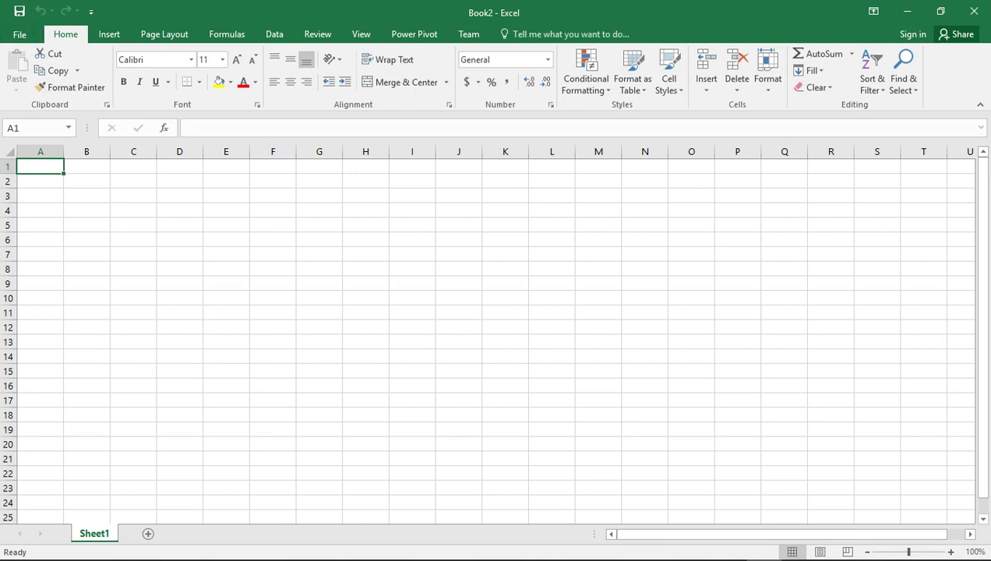
# - Browse to the Desktop, open the intro to excel copy with the author's name, and check both of its worksheets
pyautogui.click(32, 39)
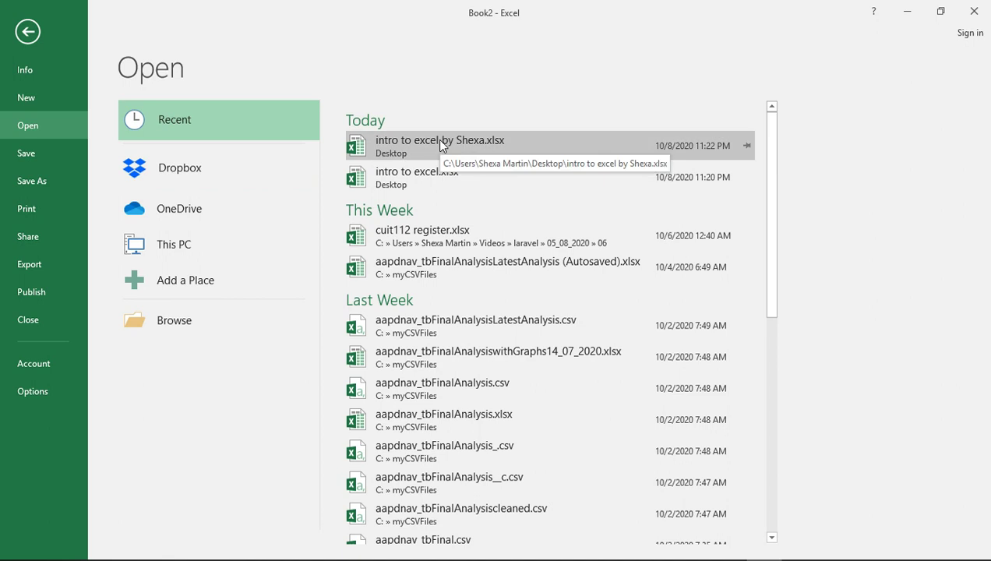
pyautogui.click(172, 319)
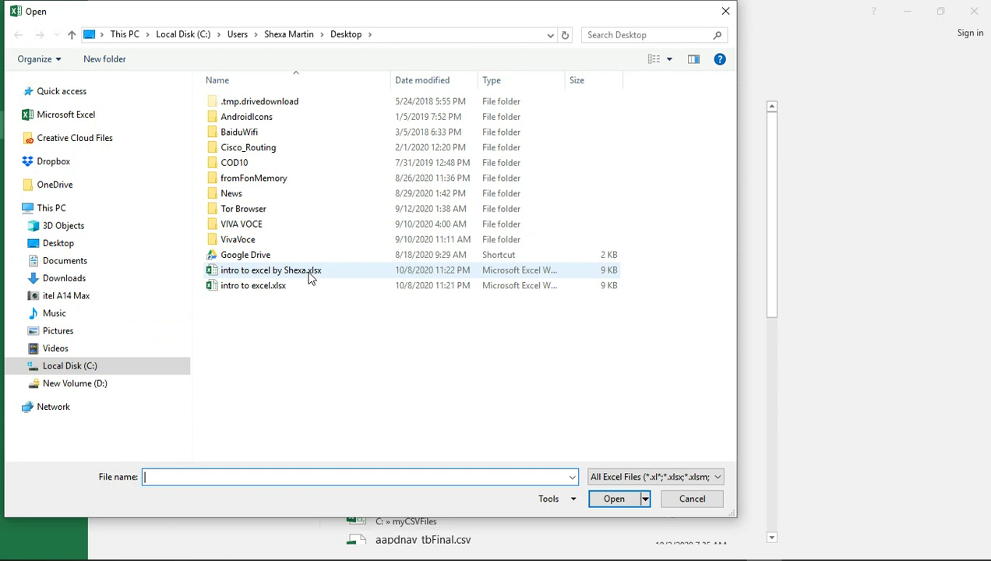
pyautogui.click(273, 272)
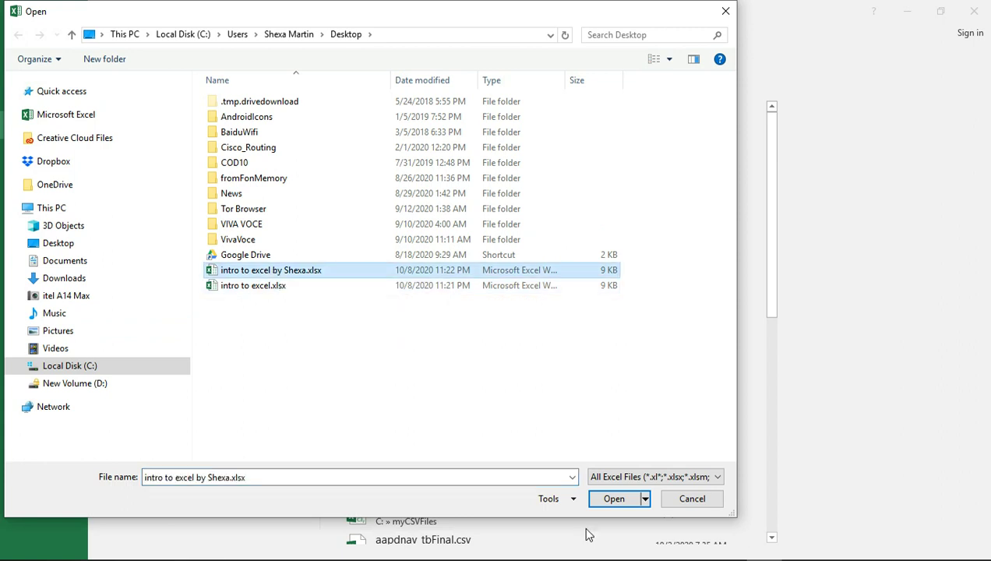
pyautogui.click(612, 498)
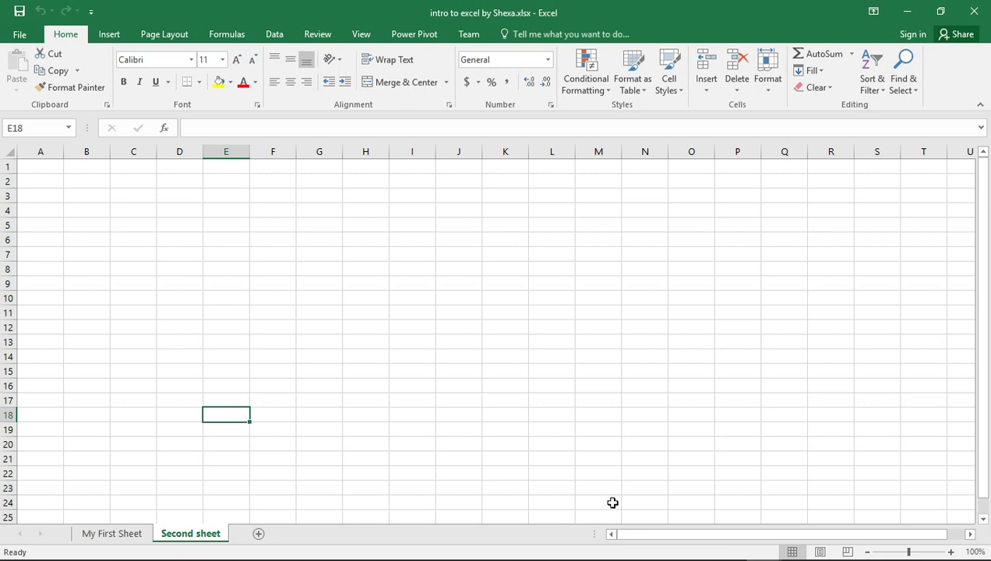
pyautogui.click(123, 533)
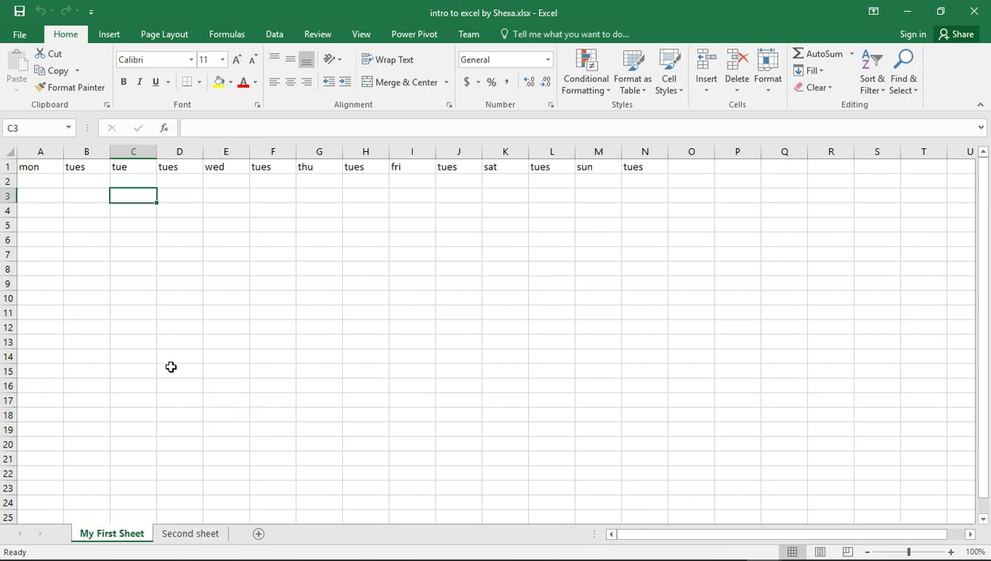
pyautogui.click(192, 536)
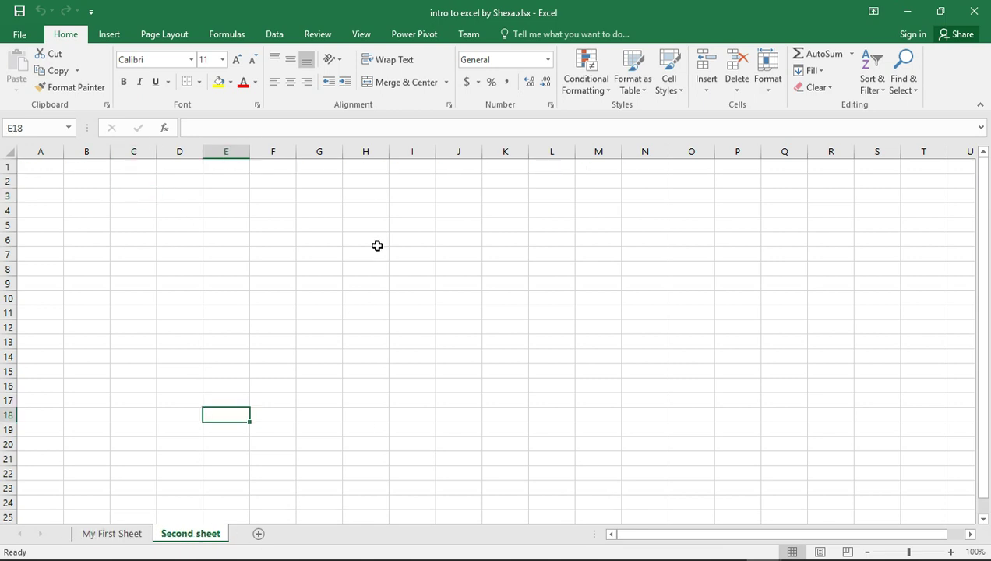